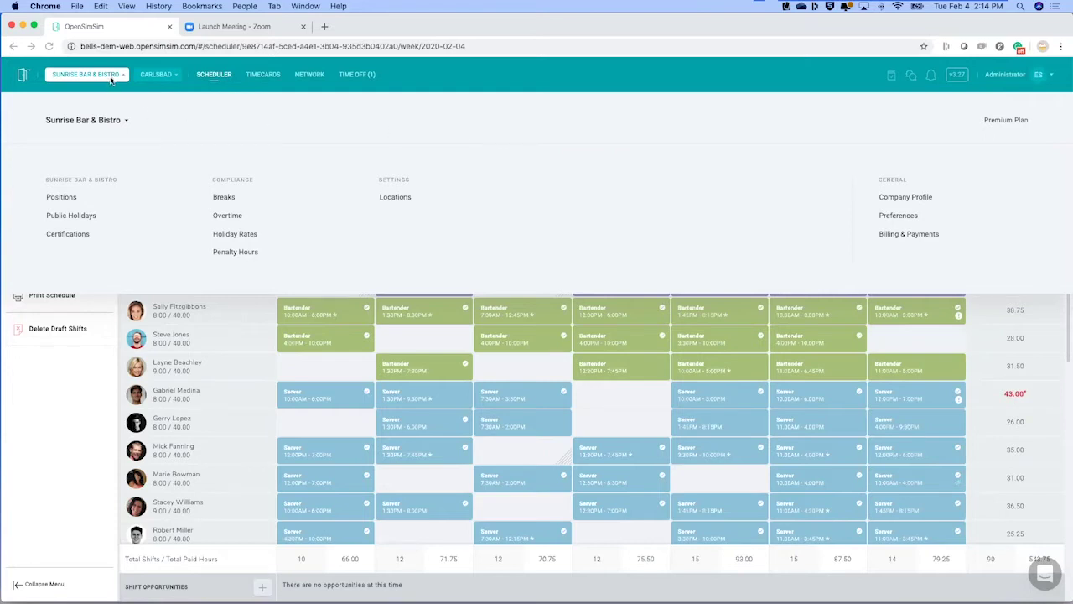
# Review the company's certifications and the Food Handlers certificate tracker, and return to the certifications list.
pyautogui.click(71, 234)
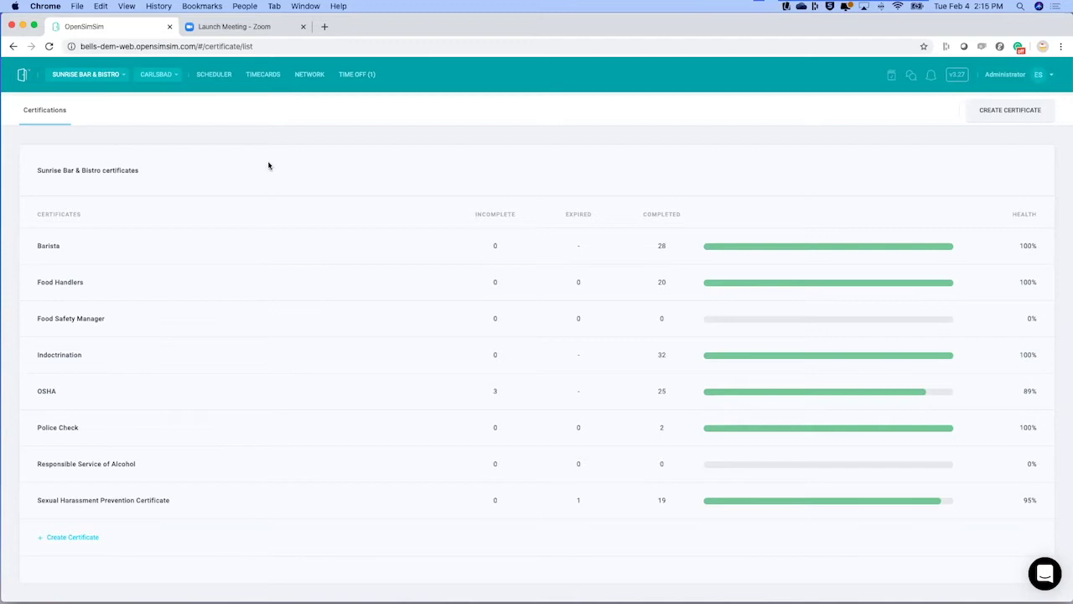
pyautogui.click(143, 290)
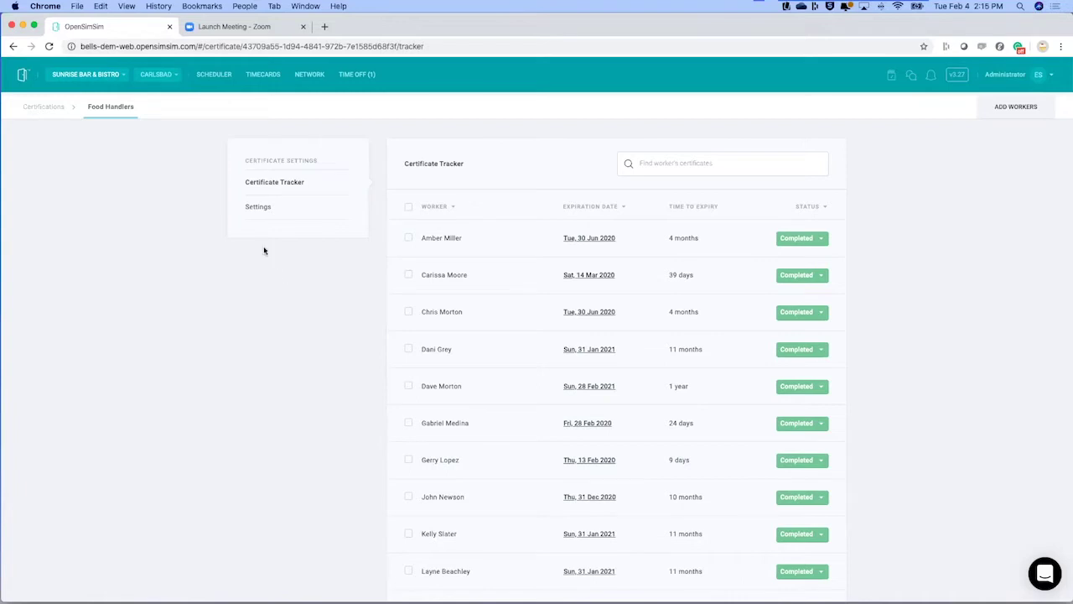
pyautogui.click(46, 107)
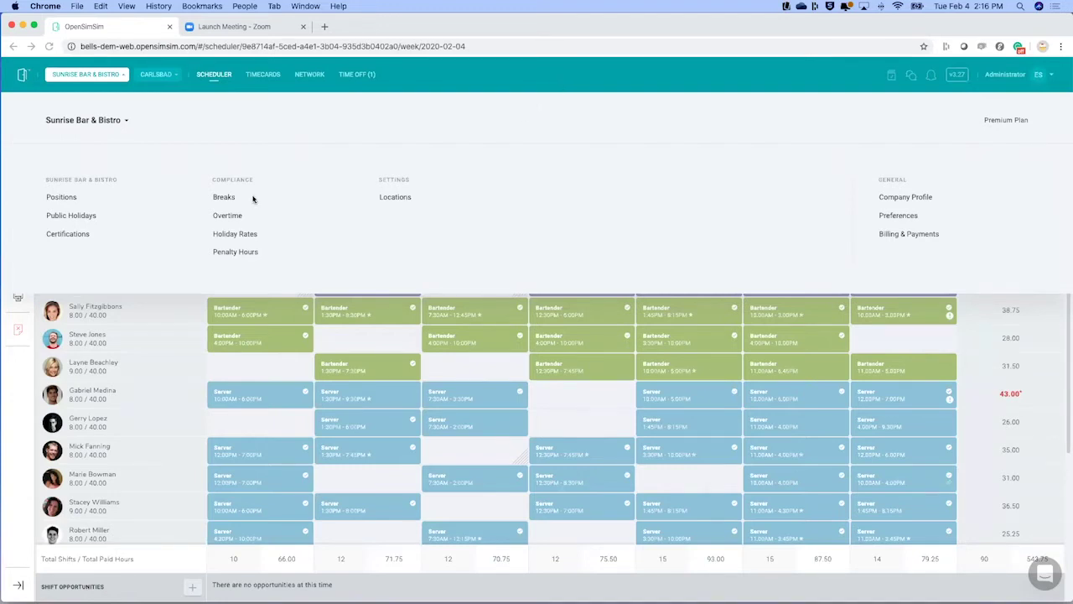
# Review the company's compliance rules for breaks and overtime.
pyautogui.click(224, 198)
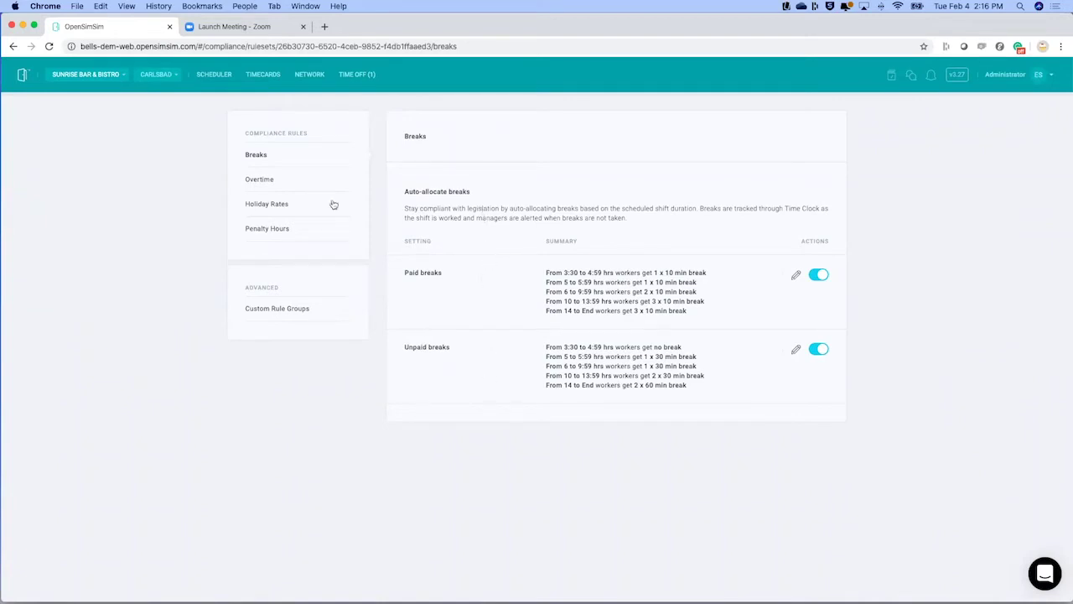
pyautogui.click(260, 180)
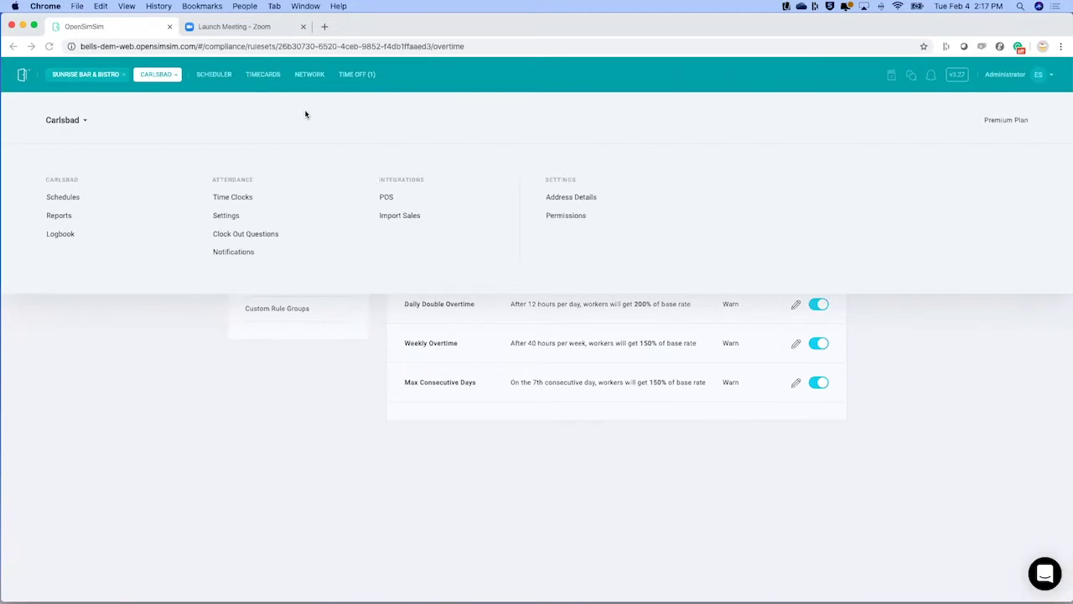
# Review the Carlsbad attendance settings, including the minute choices for limiting early clock in, and open the clock out questions.
pyautogui.click(228, 216)
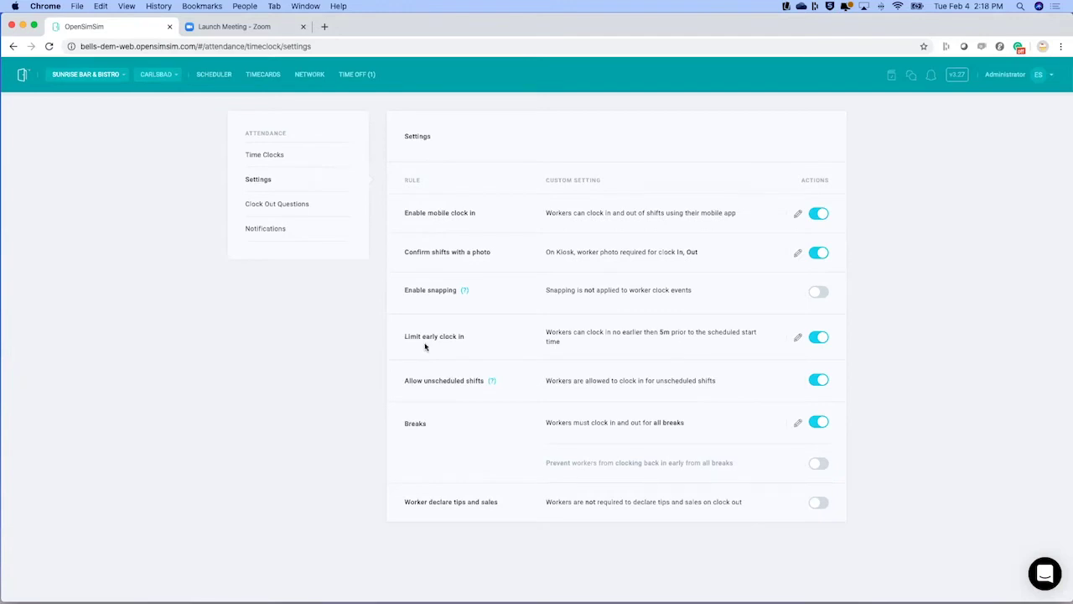
pyautogui.click(797, 337)
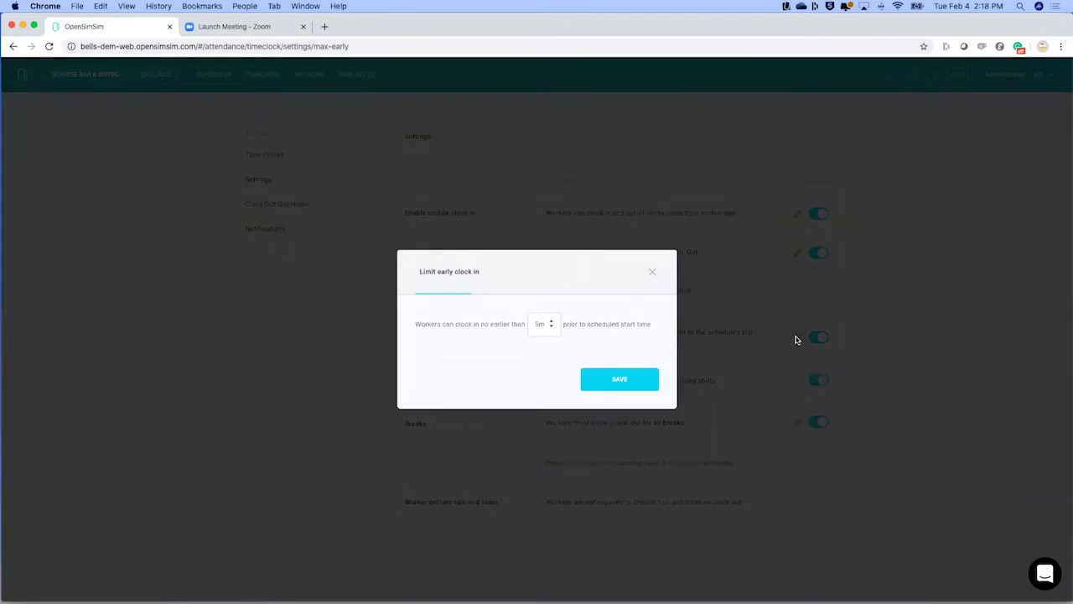
pyautogui.click(545, 328)
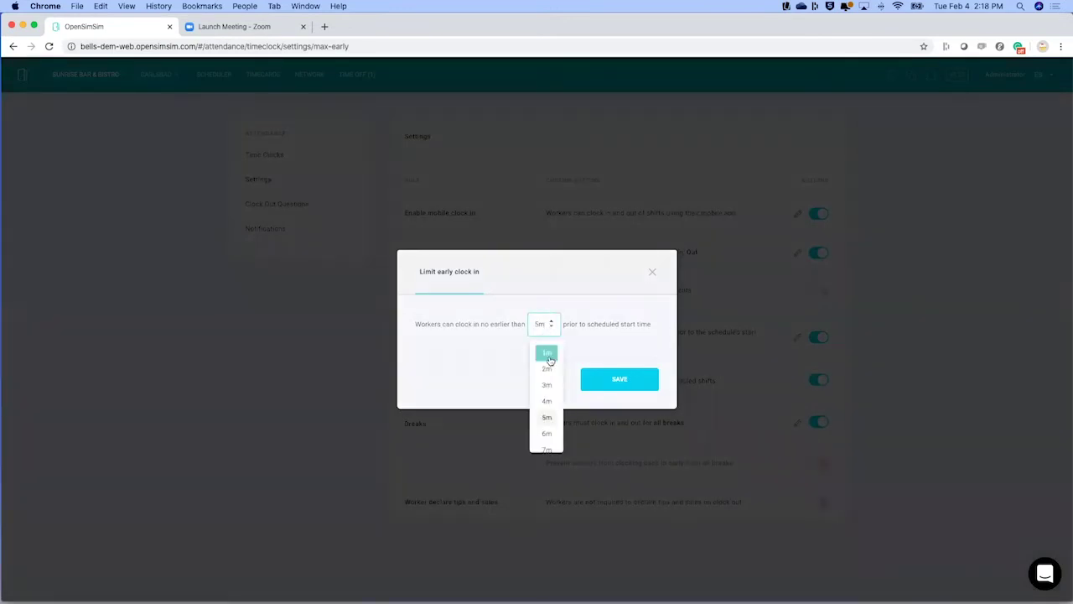
pyautogui.click(652, 274)
pyautogui.click(652, 274)
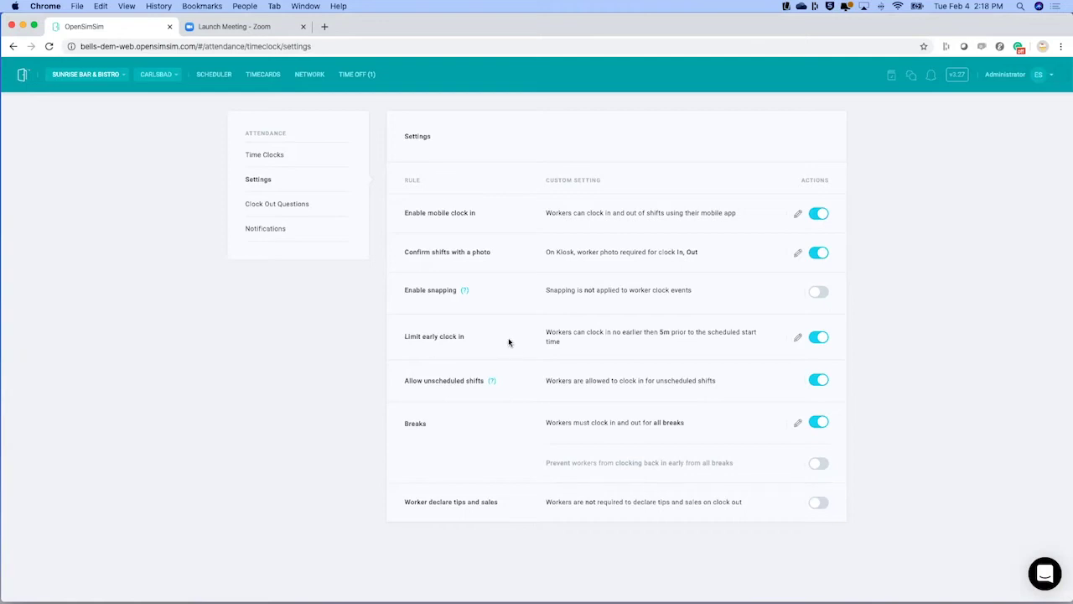
pyautogui.click(292, 206)
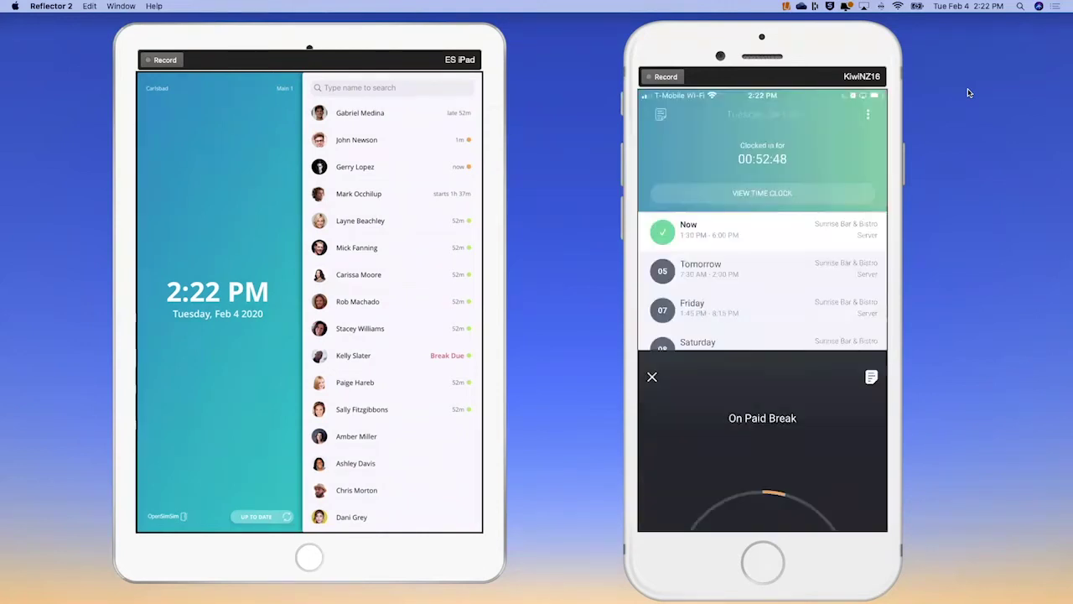
pyautogui.click(940, 33)
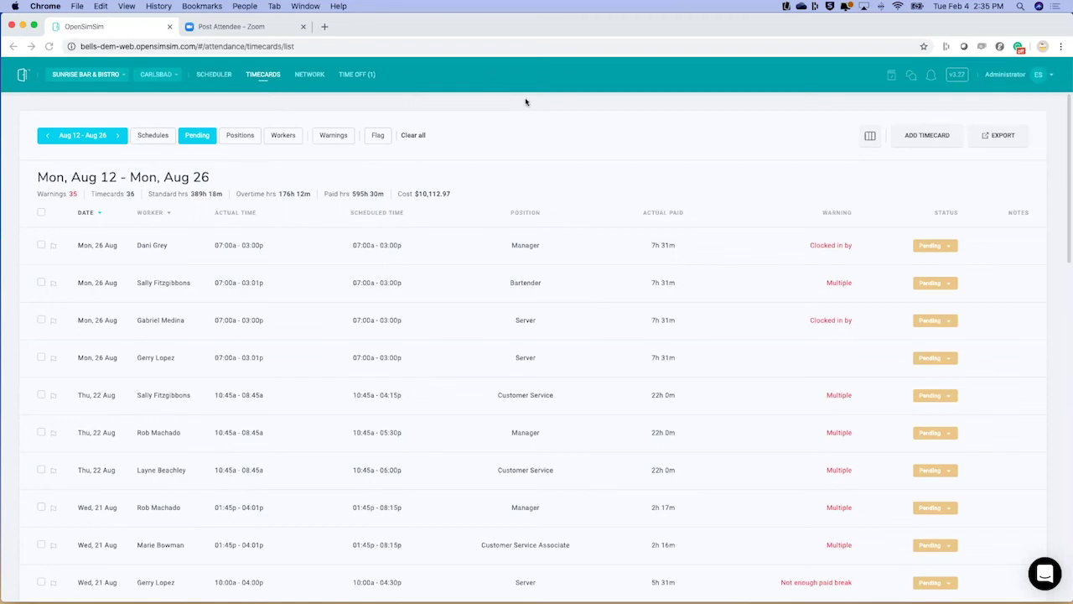
# Examine the timecard filter options for date range, status, positions and warnings without applying any.
pyautogui.click(81, 138)
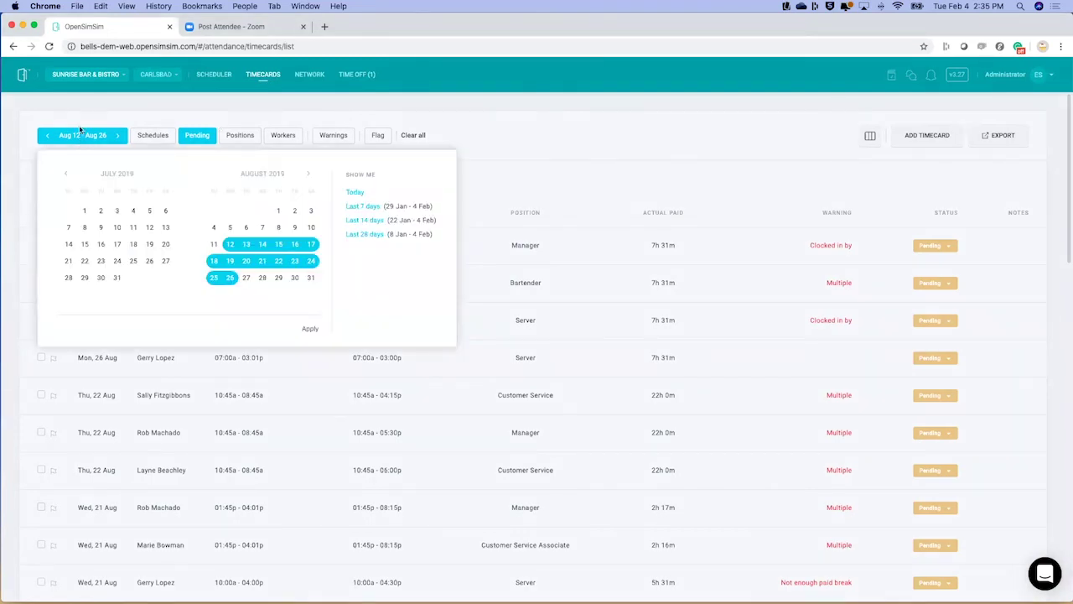
pyautogui.click(88, 109)
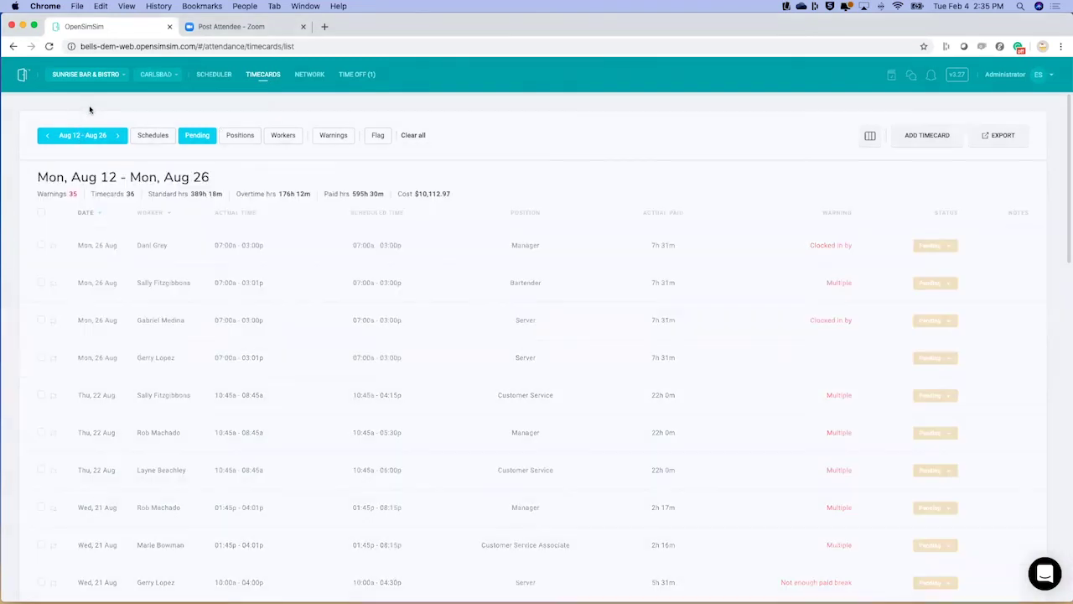
pyautogui.click(201, 138)
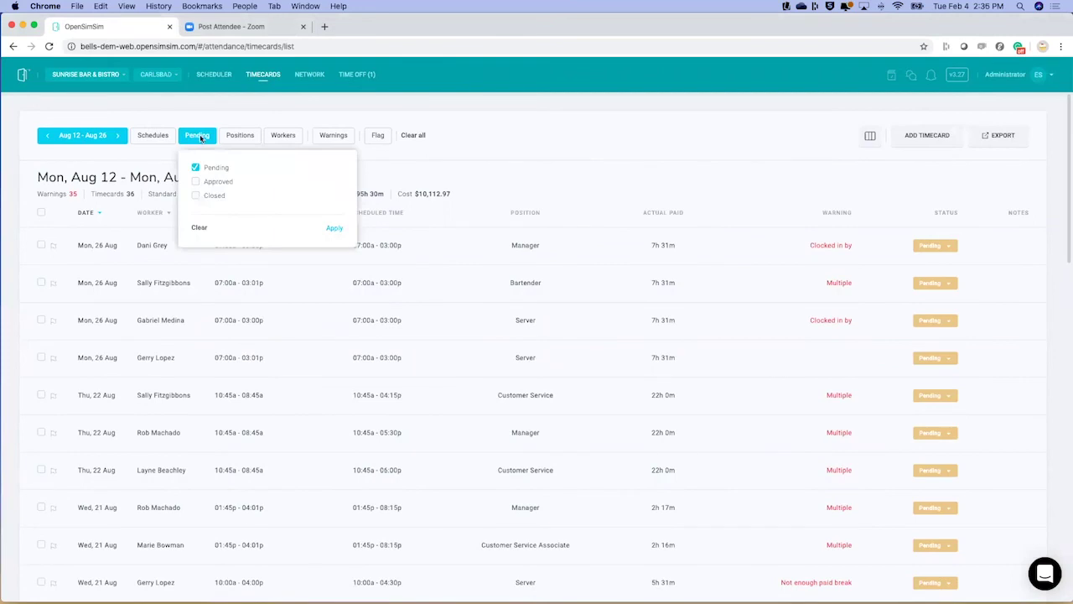
pyautogui.click(250, 117)
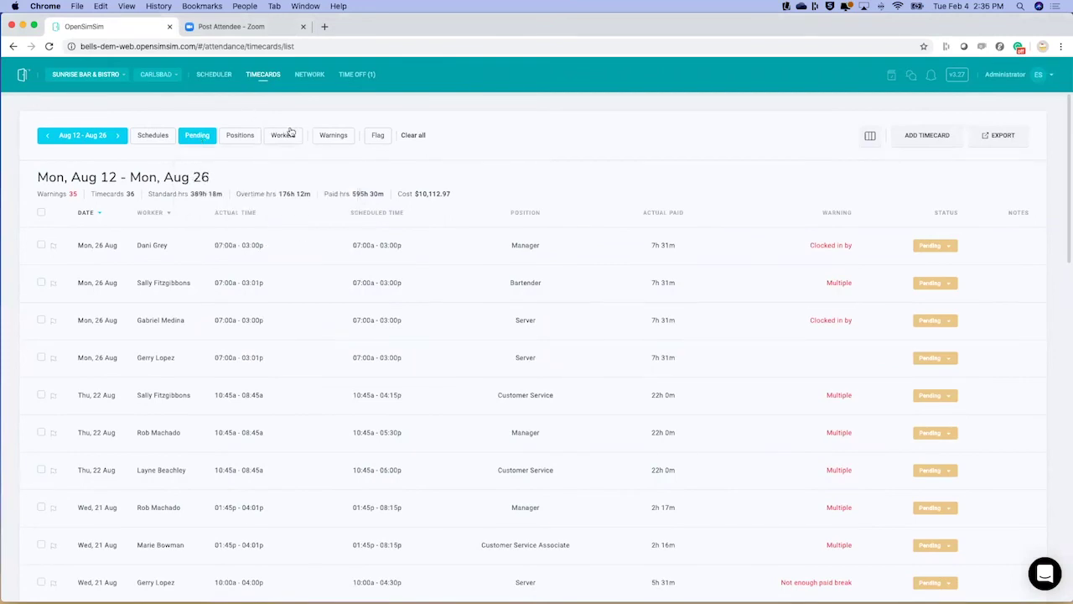
pyautogui.click(246, 141)
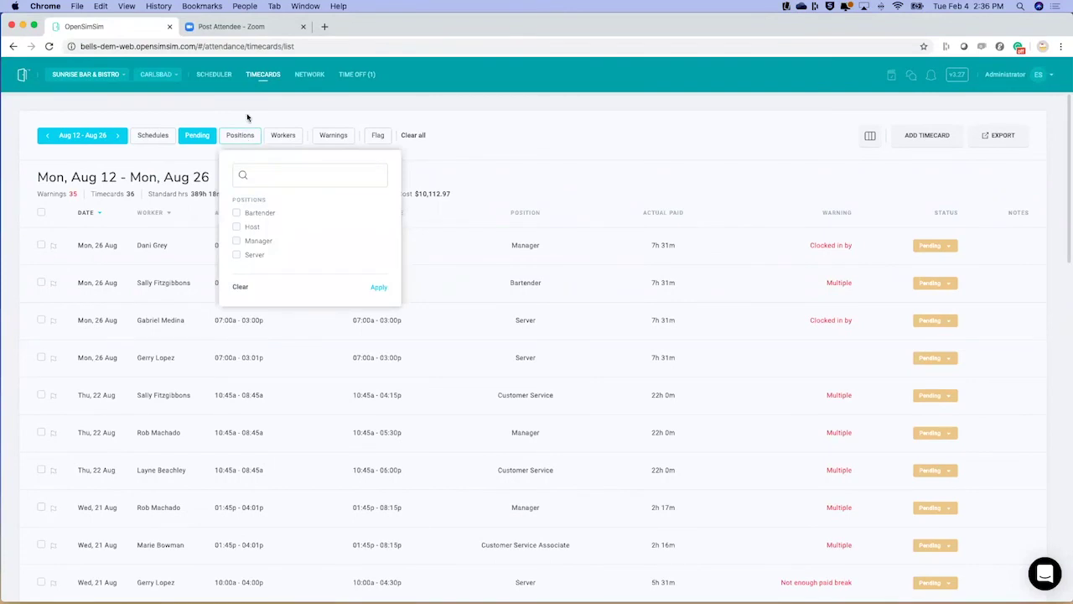
pyautogui.click(283, 113)
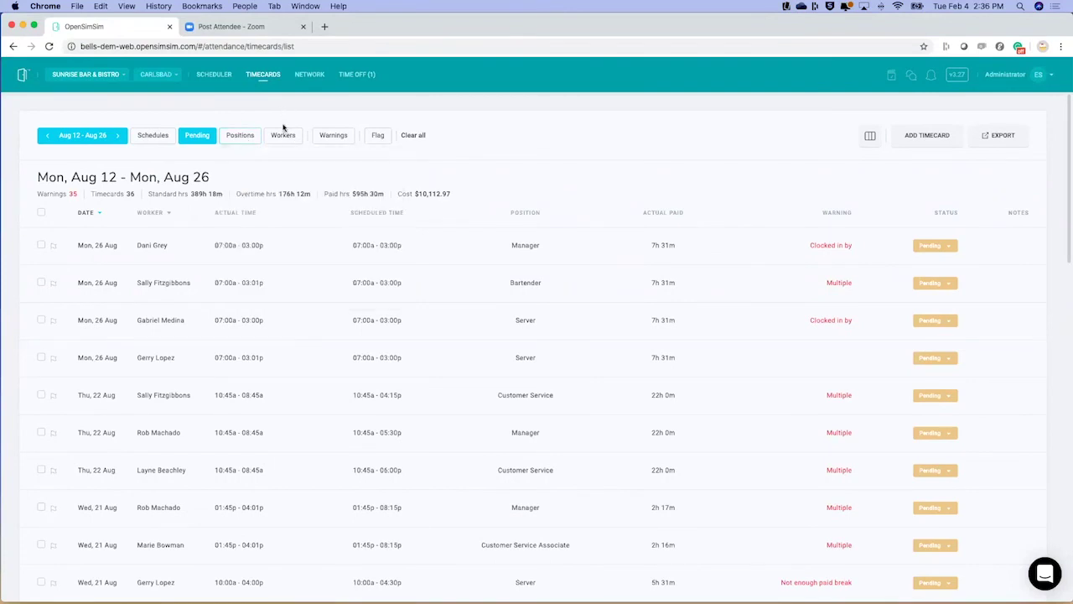
pyautogui.click(339, 136)
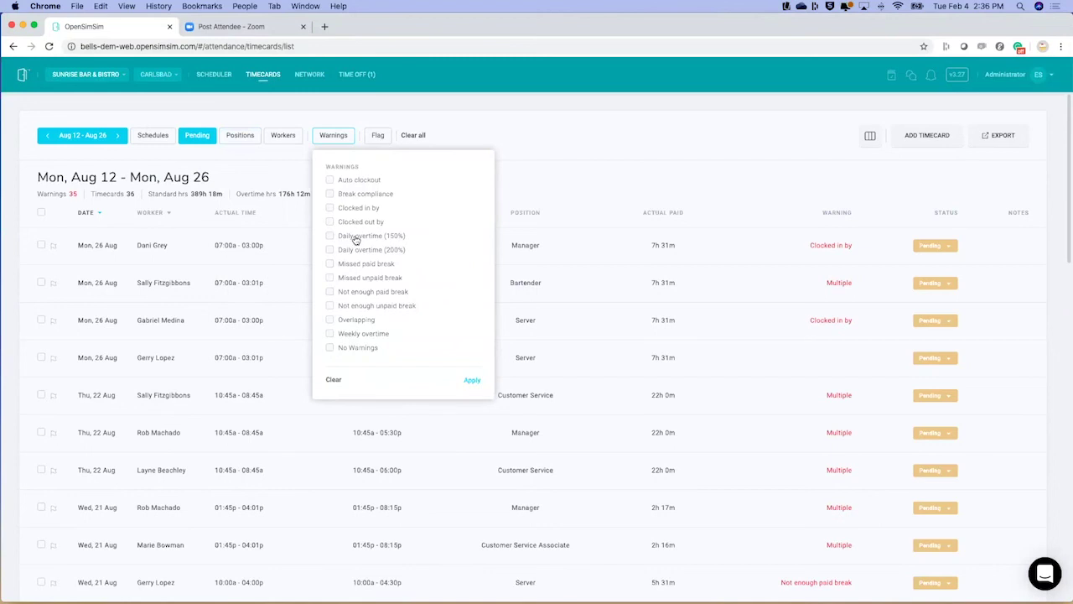
pyautogui.click(525, 139)
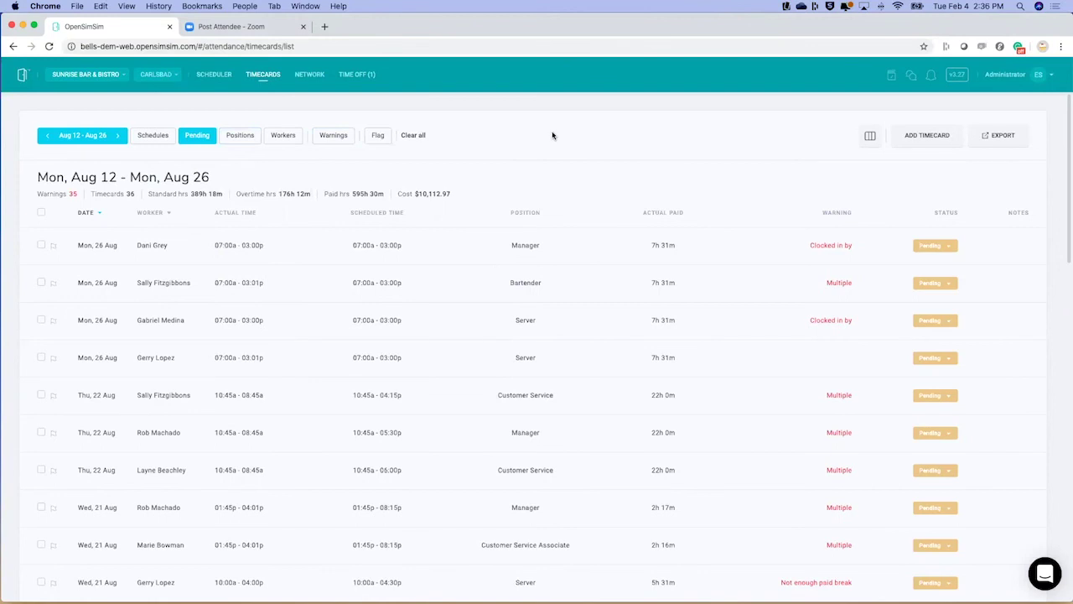
# Add the Location column to the timecards list.
pyautogui.click(871, 137)
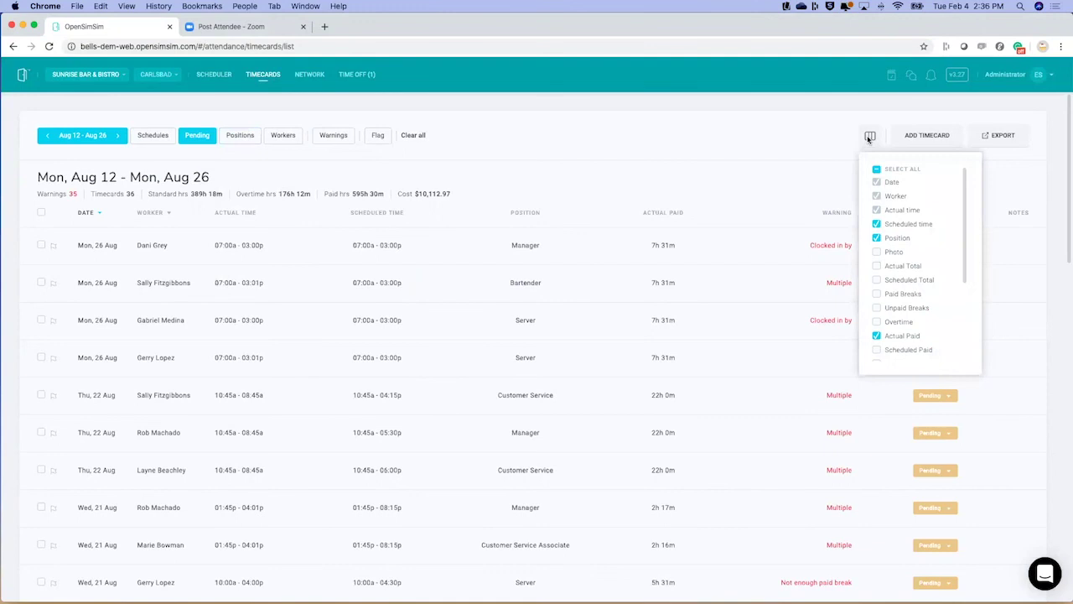
pyautogui.scroll(-2, 938, 214)
pyautogui.scroll(-4, 937, 214)
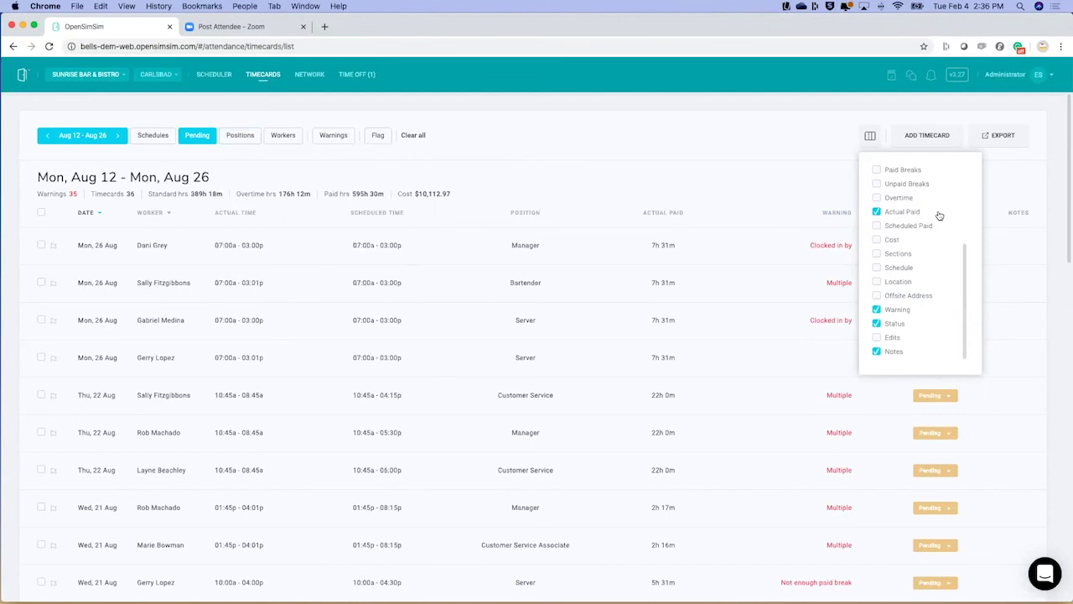
pyautogui.click(876, 283)
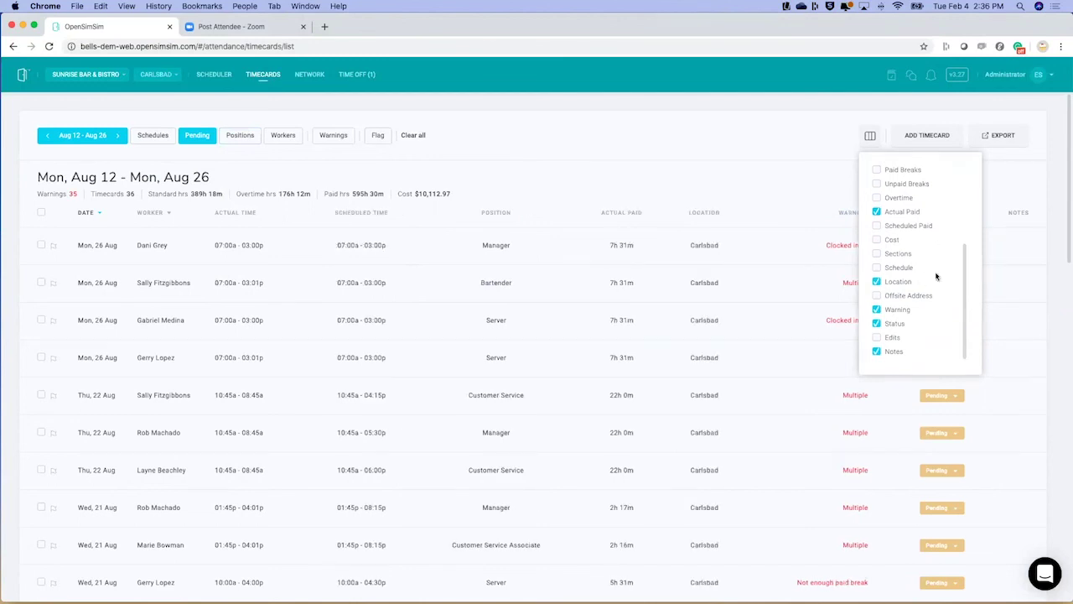
pyautogui.click(548, 148)
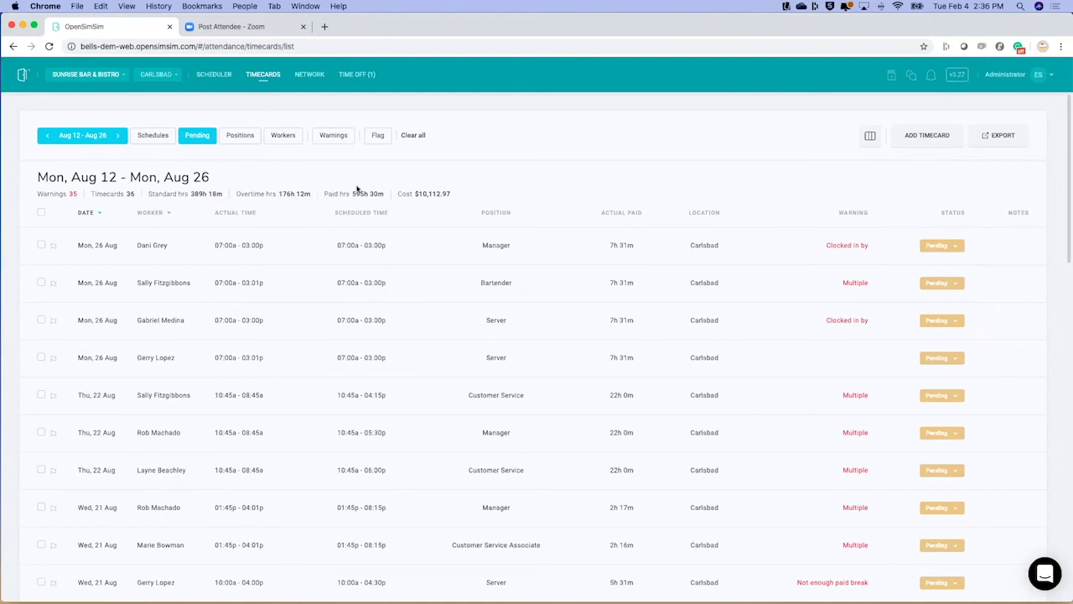
# Examine the bulk status options for all listed timecards and clear the selection without marking any.
pyautogui.scroll(-2, 443, 280)
pyautogui.scroll(-5, 443, 280)
pyautogui.scroll(7, 441, 282)
pyautogui.click(41, 214)
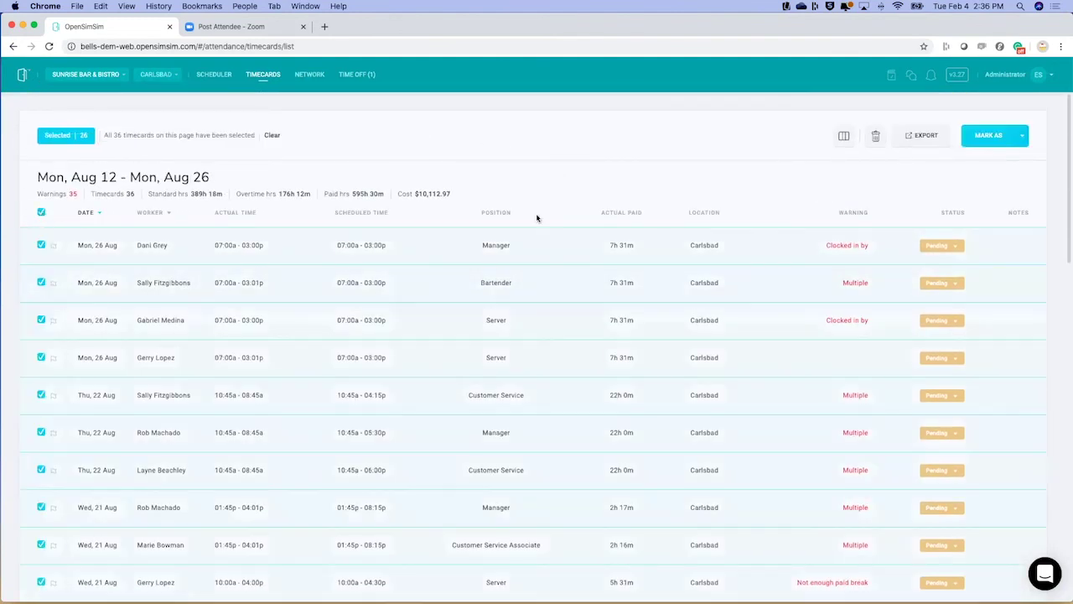
pyautogui.click(1020, 139)
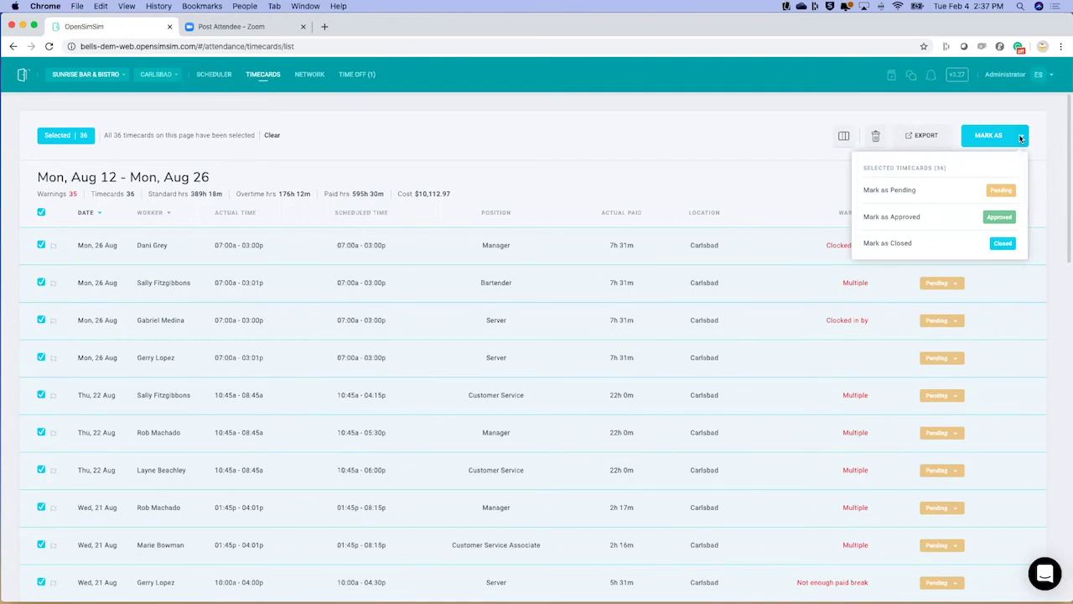
pyautogui.click(674, 150)
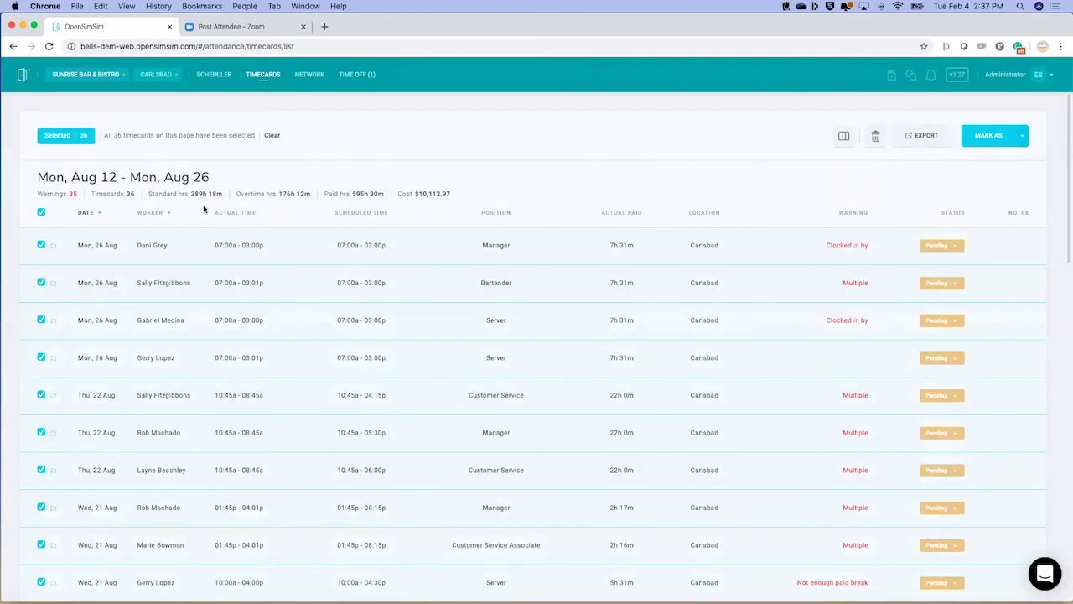
pyautogui.click(40, 213)
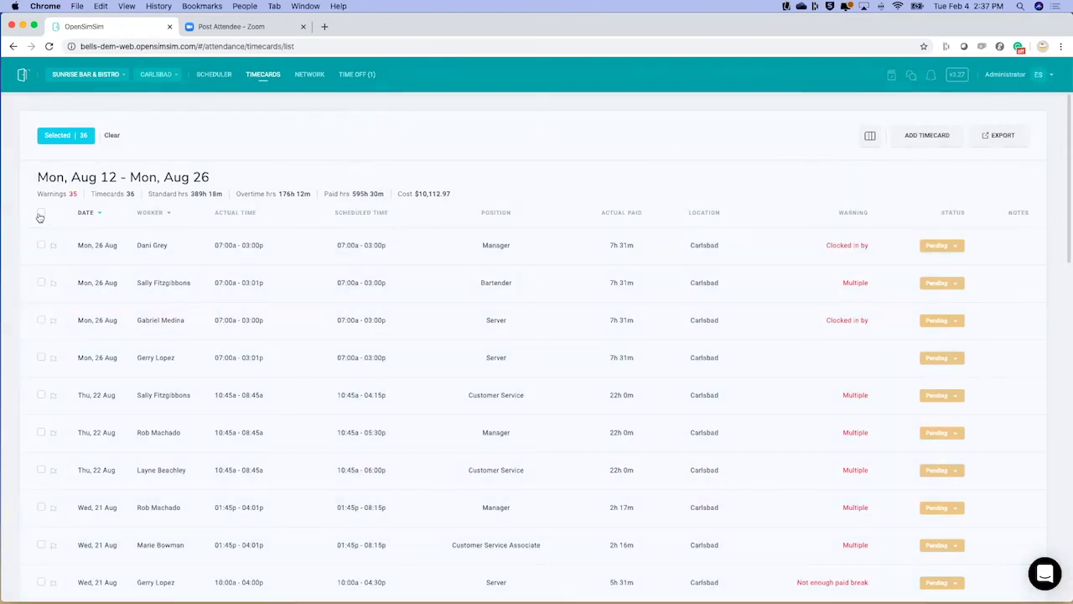
# Examine the full details of the Manager's Mon, 26 Aug timecard, down to the cost breakdown and clock out declarations, and close it.
pyautogui.click(156, 246)
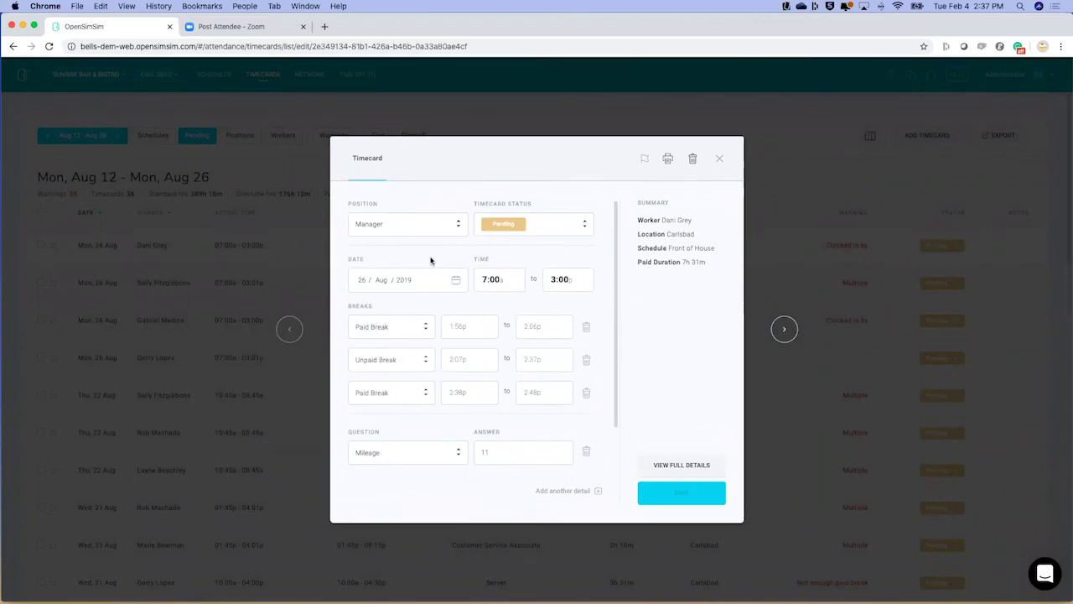
pyautogui.click(683, 466)
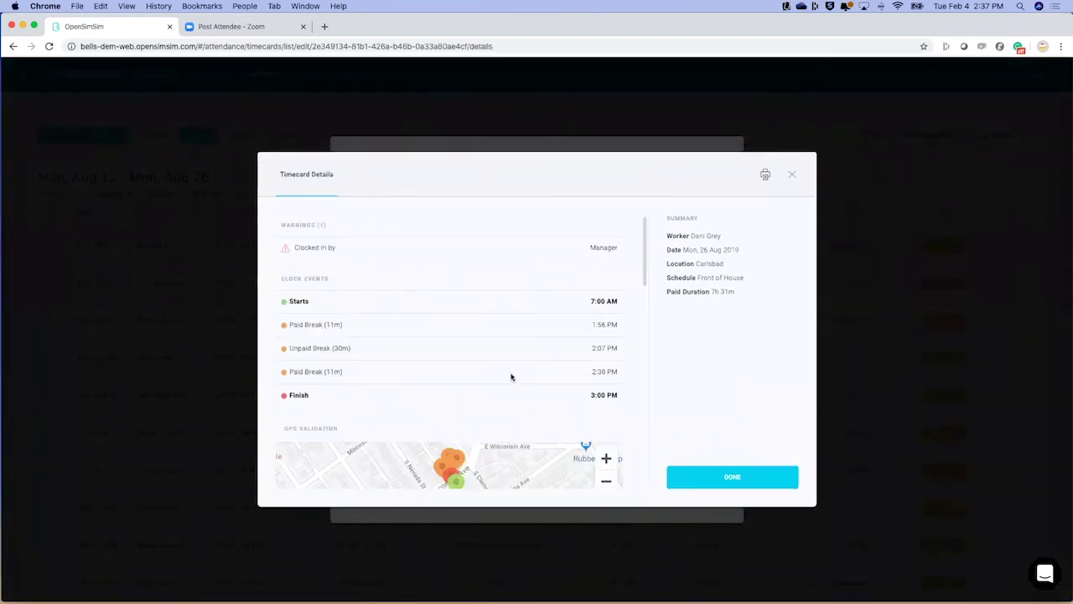
pyautogui.scroll(-10, 510, 377)
pyautogui.scroll(-2, 509, 380)
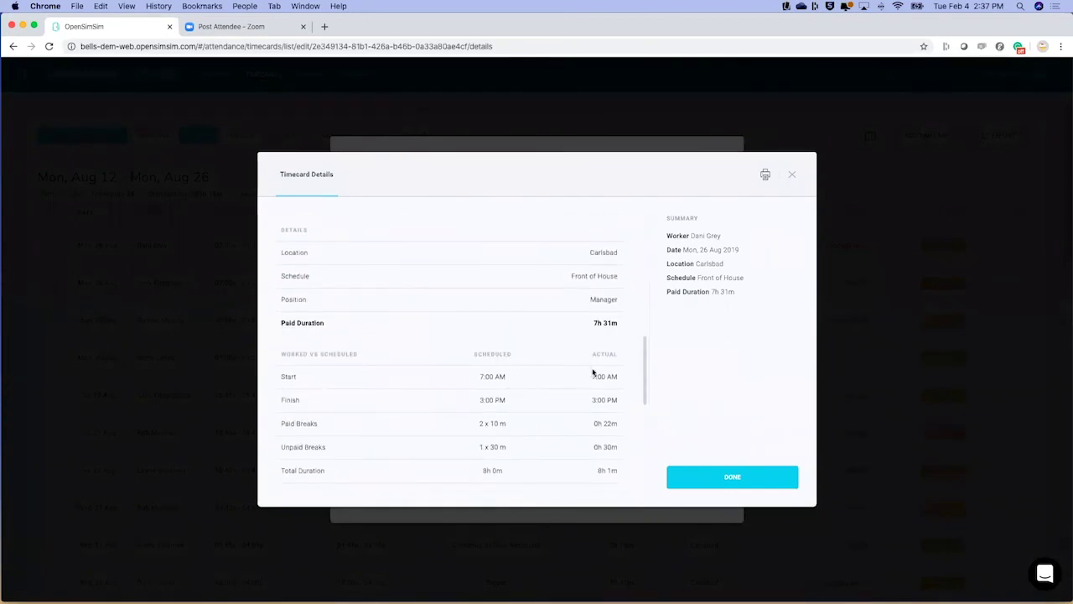
pyautogui.scroll(-5, 564, 390)
pyautogui.scroll(-1, 564, 389)
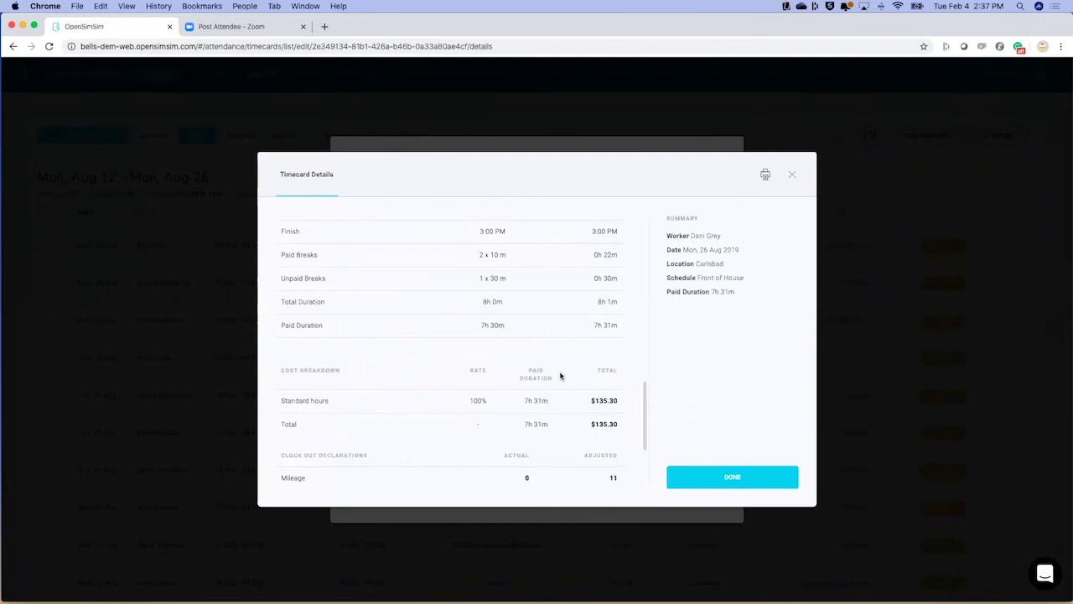
pyautogui.click(792, 174)
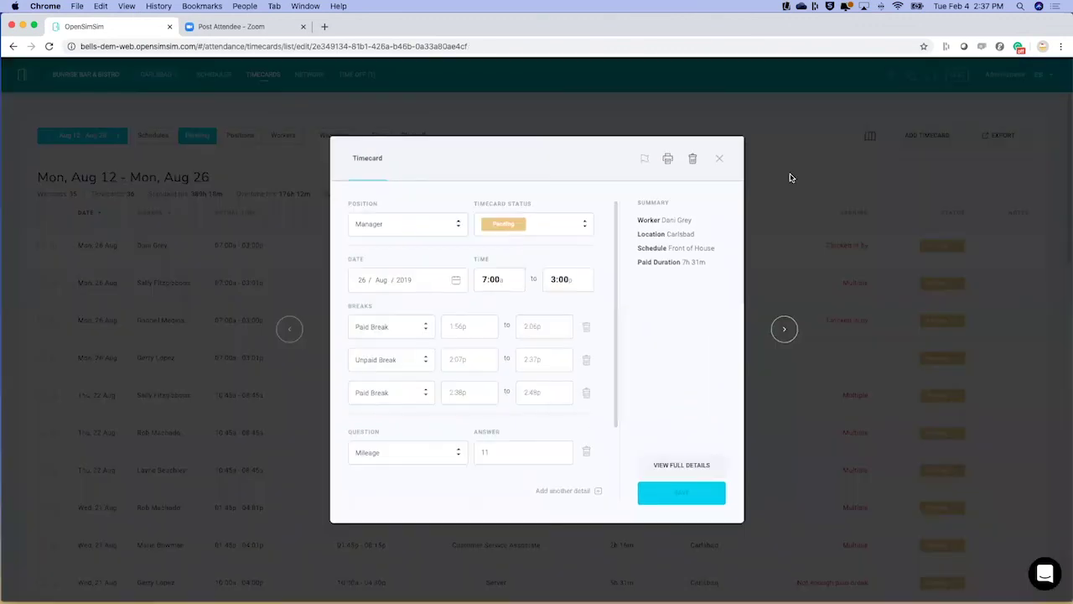
pyautogui.click(723, 157)
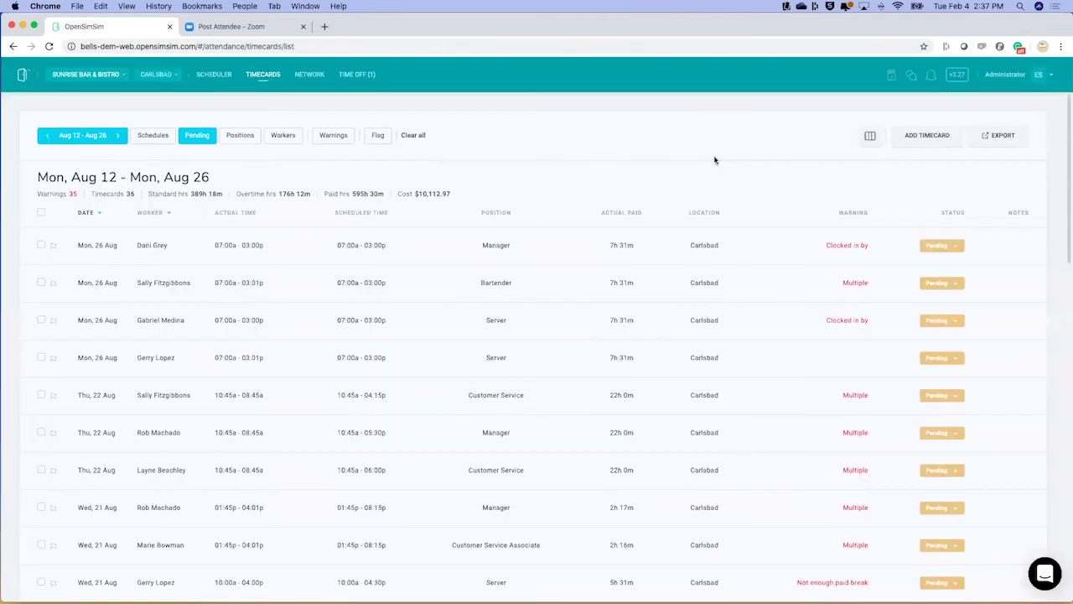
# Look at the timecard export options and close them without exporting.
pyautogui.click(998, 137)
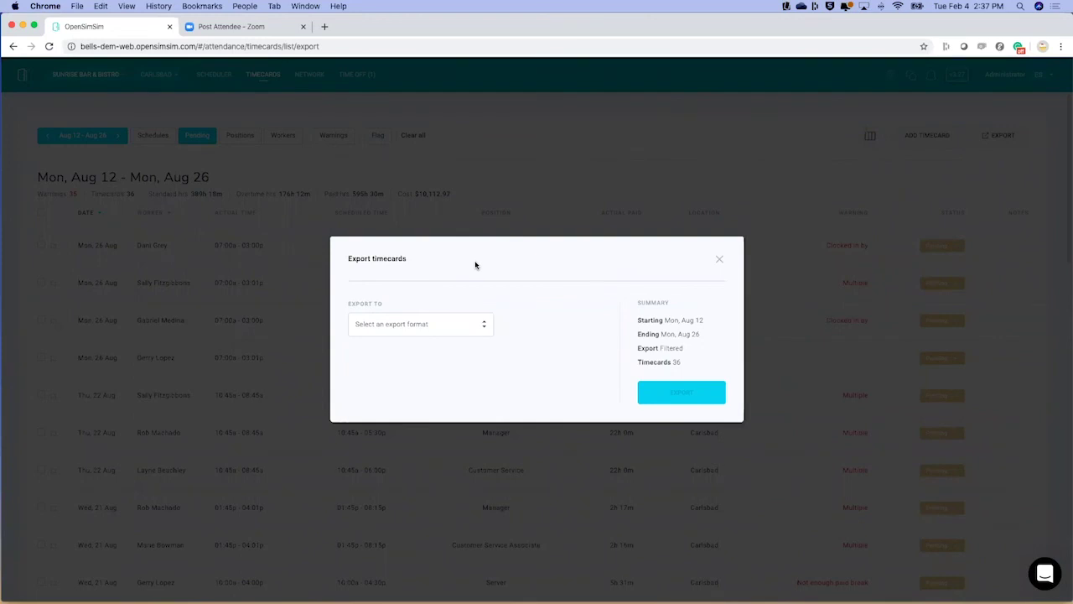
pyautogui.click(719, 259)
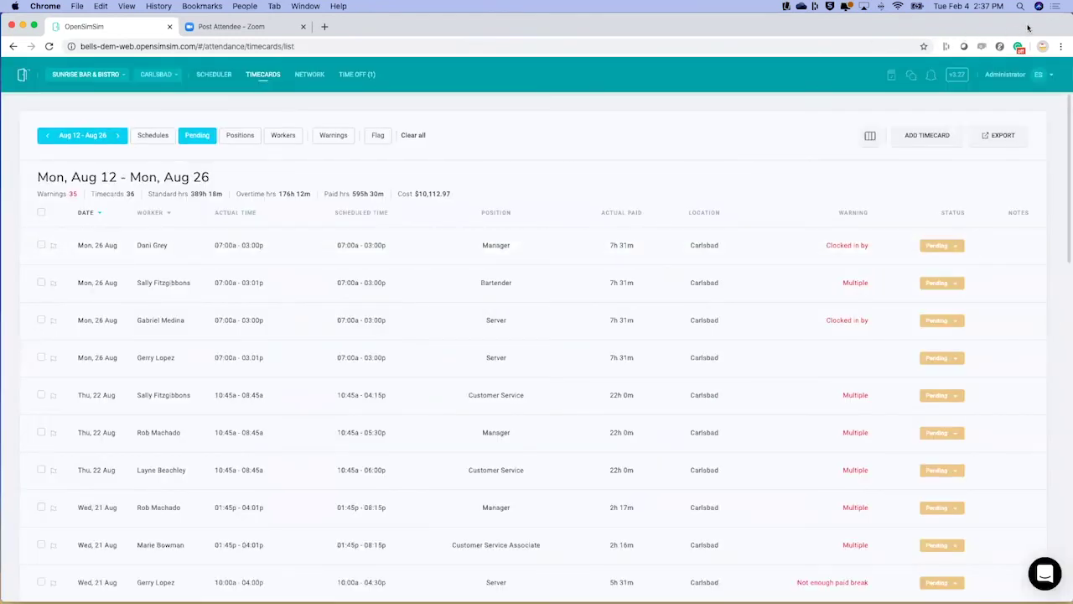